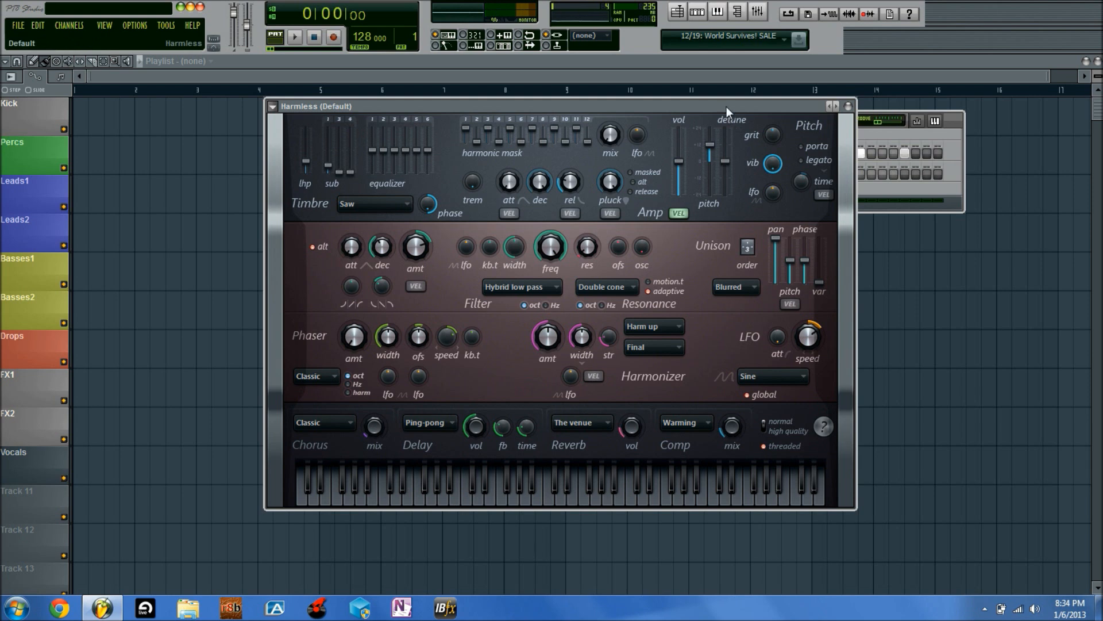
# Load the synth's Default preset, raise the pitch slider above centre, and play a few test notes
pyautogui.rightClick(834, 106)
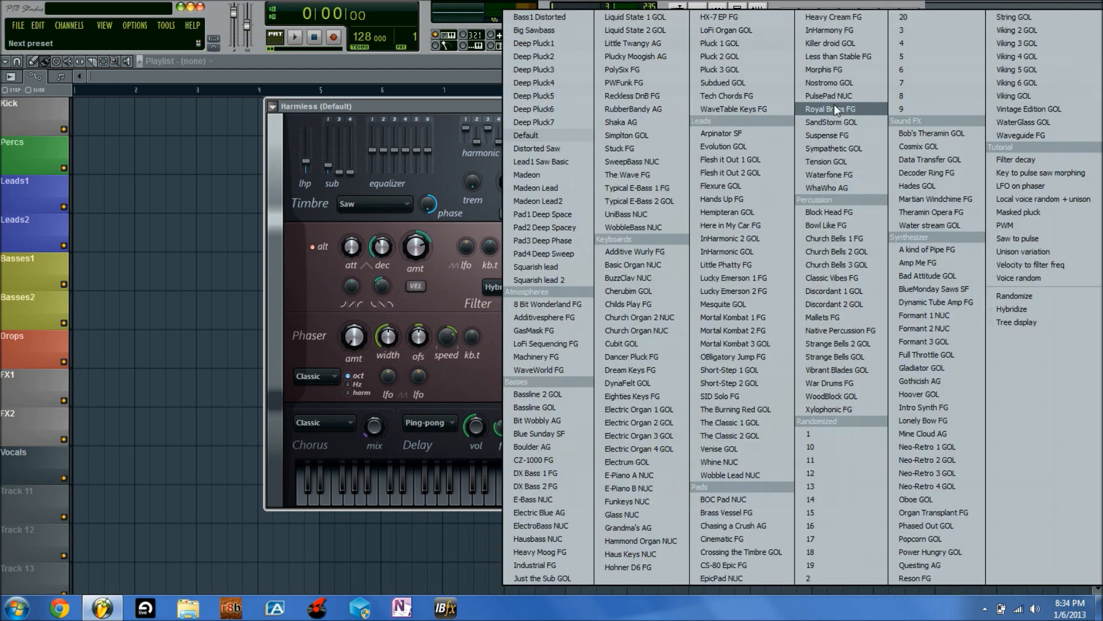
pyautogui.click(541, 134)
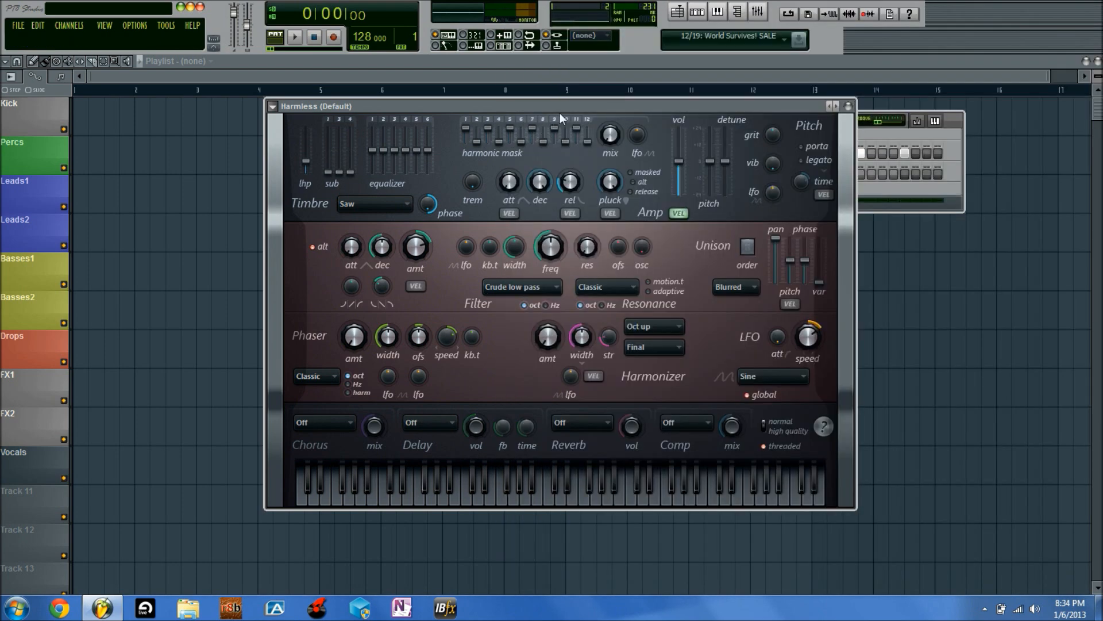
pyautogui.moveTo(712, 167); pyautogui.dragTo(711, 147)
pyautogui.press('r')
pyautogui.press('r')
pyautogui.press('y')
pyautogui.scroll(5, 550, 246)
# Change the filter type to Hybrid low pass
pyautogui.click(533, 287)
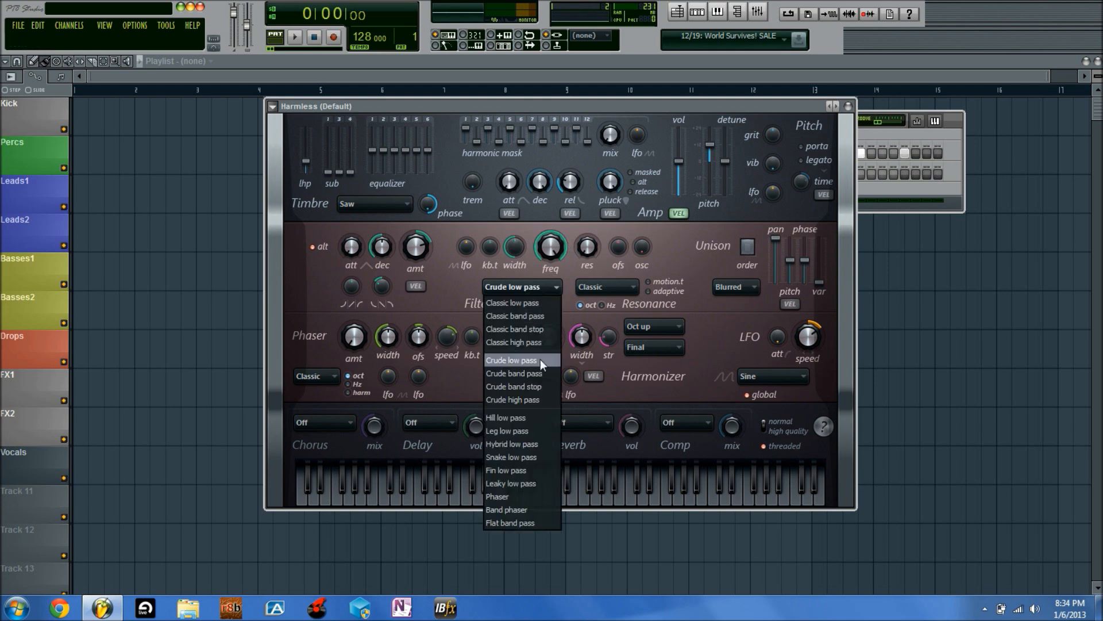
pyautogui.click(529, 447)
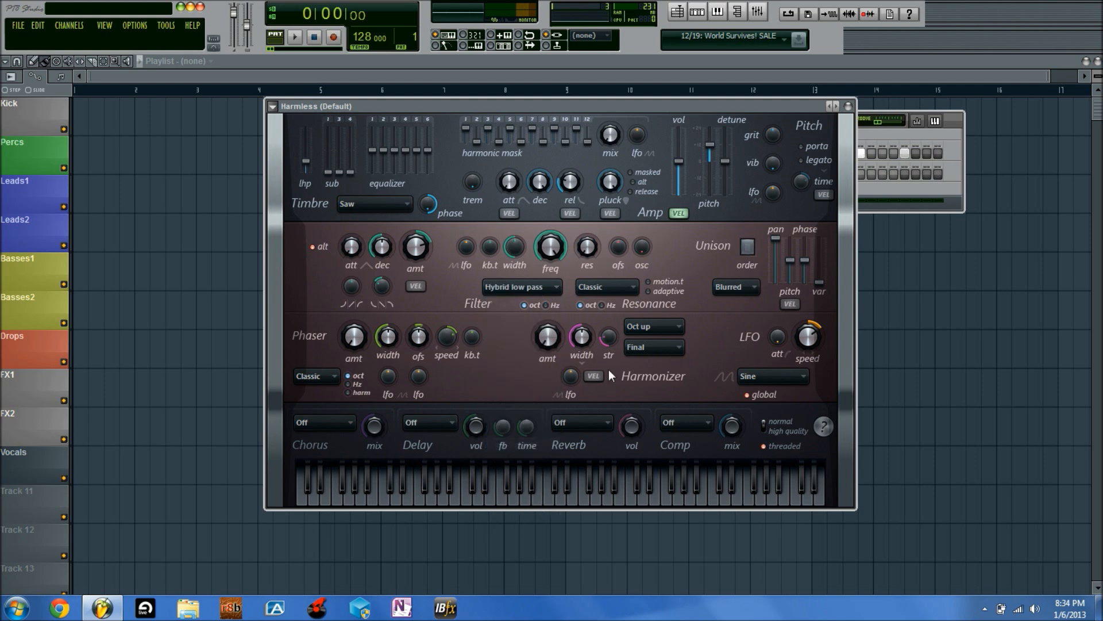
# Set the unison order to 3 and slightly reduce the unison pan
pyautogui.click(748, 247)
pyautogui.moveTo(748, 246); pyautogui.dragTo(748, 232)
pyautogui.moveTo(751, 247); pyautogui.dragTo(750, 248)
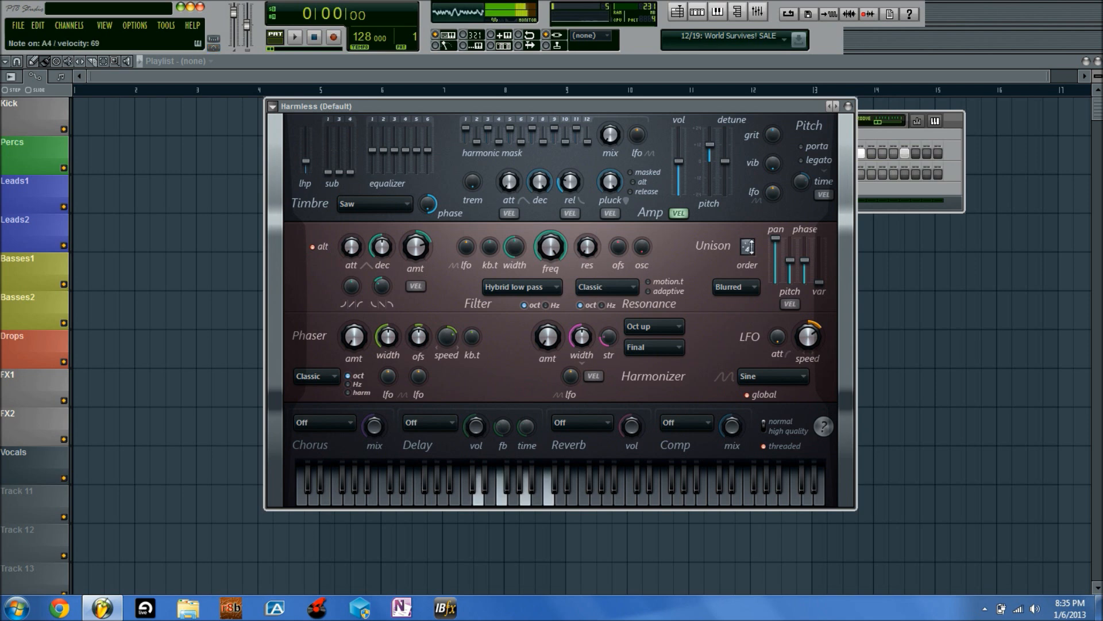
pyautogui.moveTo(751, 247); pyautogui.dragTo(777, 244)
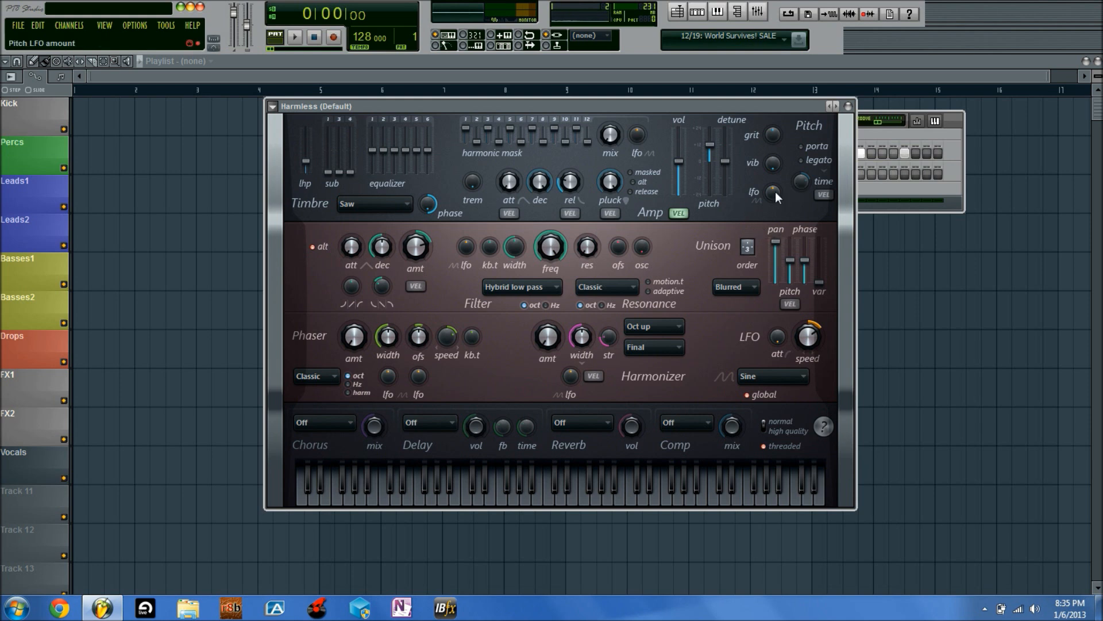
# In the pitch section, turn vibrato fully up and enable portamento with a slightly longer slide time
pyautogui.moveTo(778, 162); pyautogui.dragTo(778, 132)
pyautogui.click(820, 148)
pyautogui.moveTo(802, 182); pyautogui.dragTo(802, 177)
# Set the resonance type to Double cone and enable its adaptive option
pyautogui.click(631, 294)
pyautogui.click(605, 362)
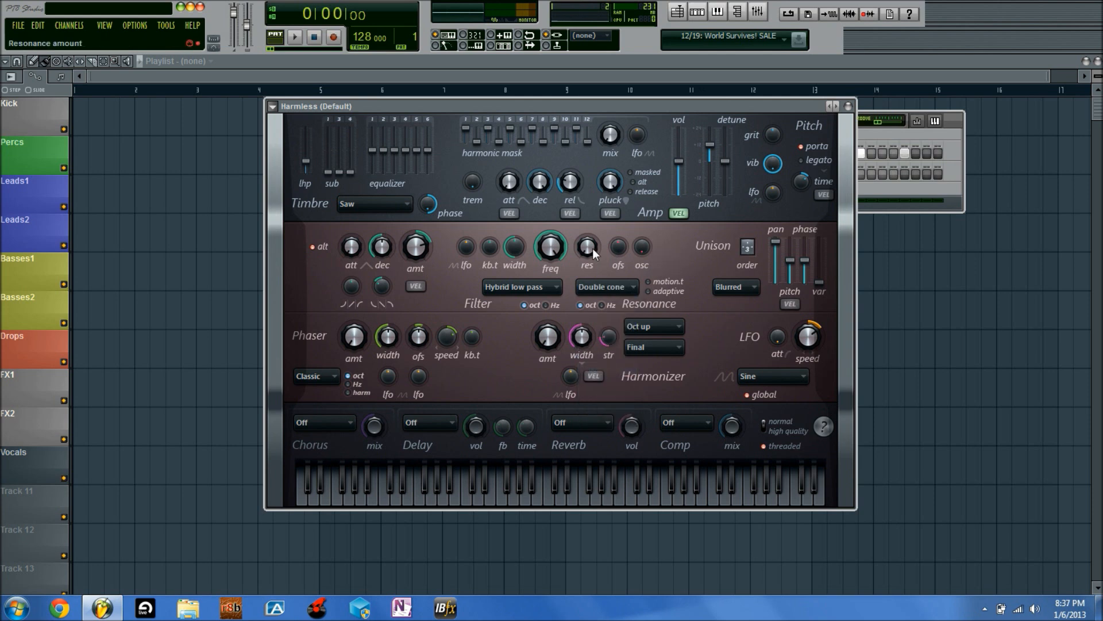
pyautogui.click(670, 296)
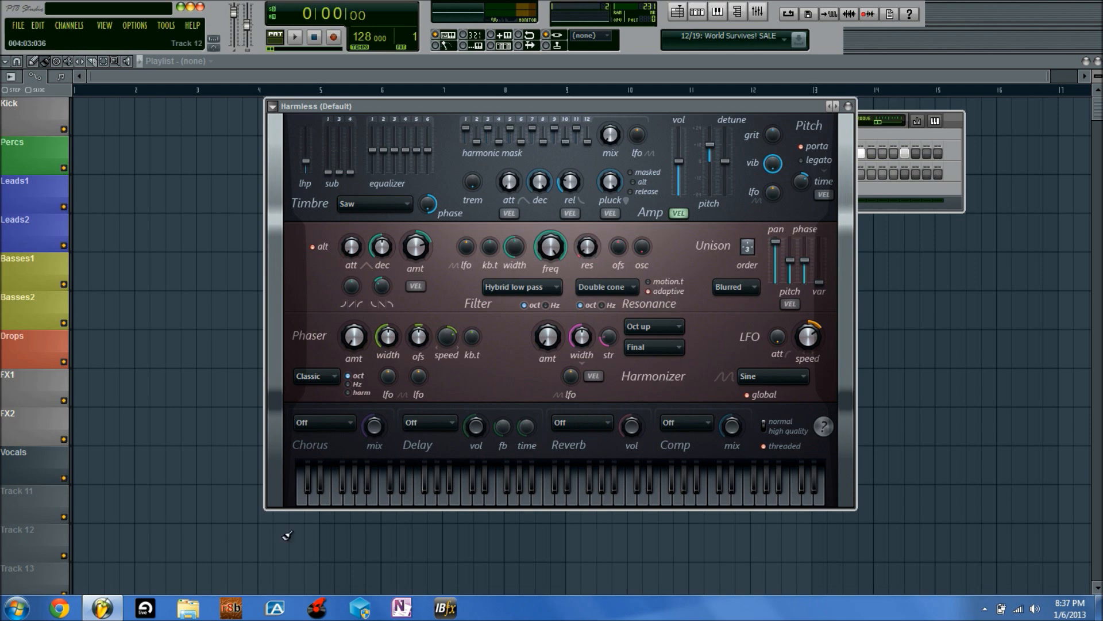
# Set the compressor to Warming and adjust its mix
pyautogui.click(705, 425)
pyautogui.click(704, 465)
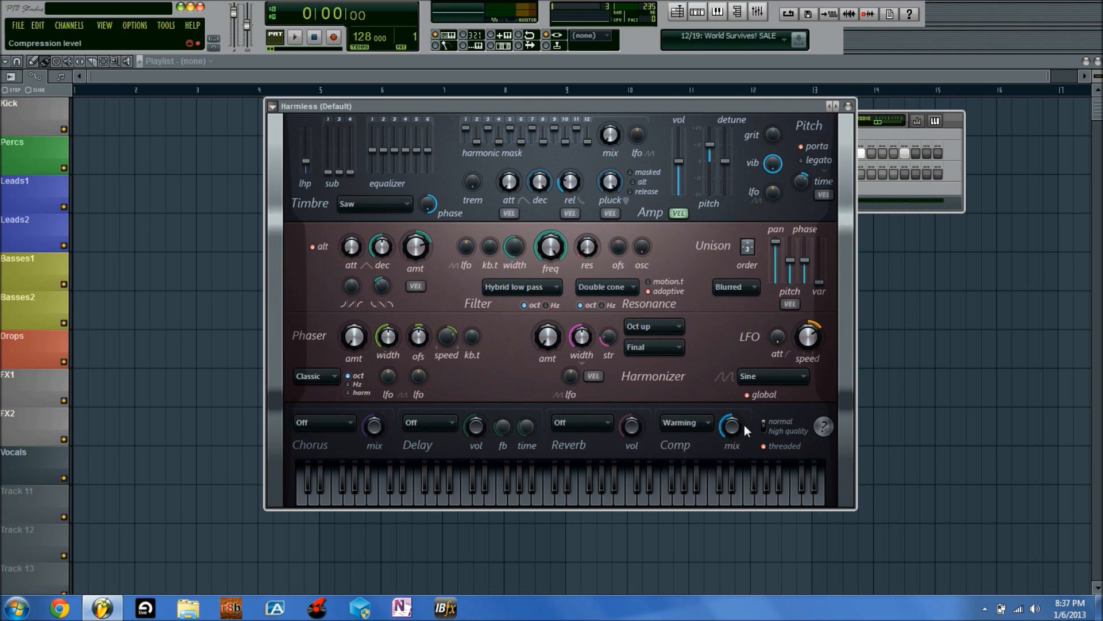
pyautogui.moveTo(733, 426); pyautogui.dragTo(739, 413)
# Audition different reverb types and settle on The venue
pyautogui.click(578, 430)
pyautogui.click(601, 495)
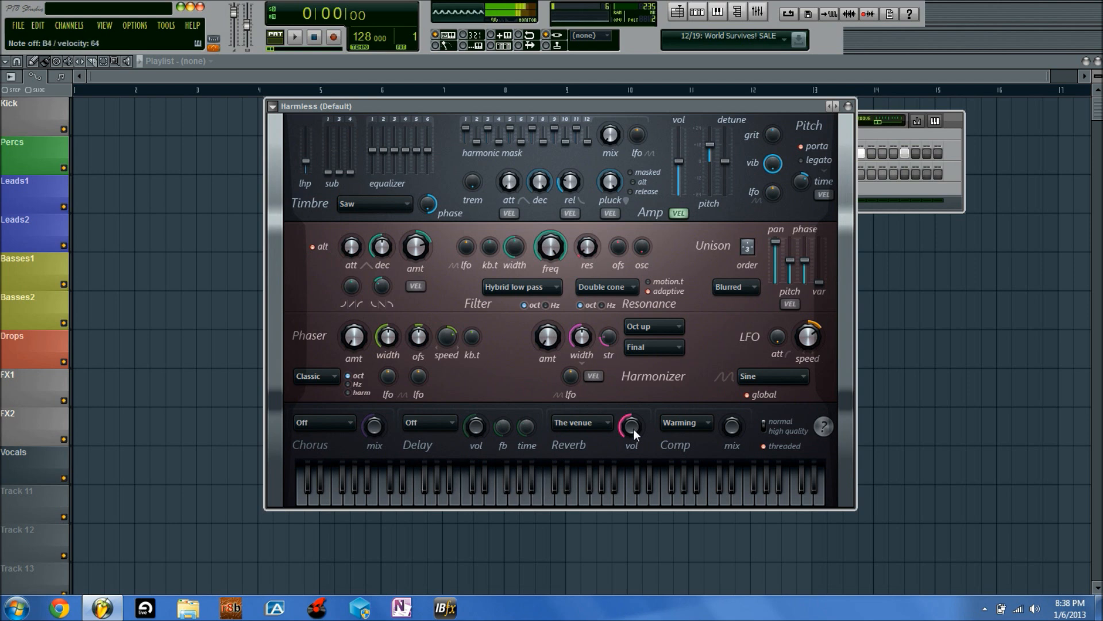
pyautogui.click(598, 425)
pyautogui.click(601, 478)
pyautogui.click(598, 423)
pyautogui.click(596, 456)
pyautogui.click(601, 425)
pyautogui.click(601, 495)
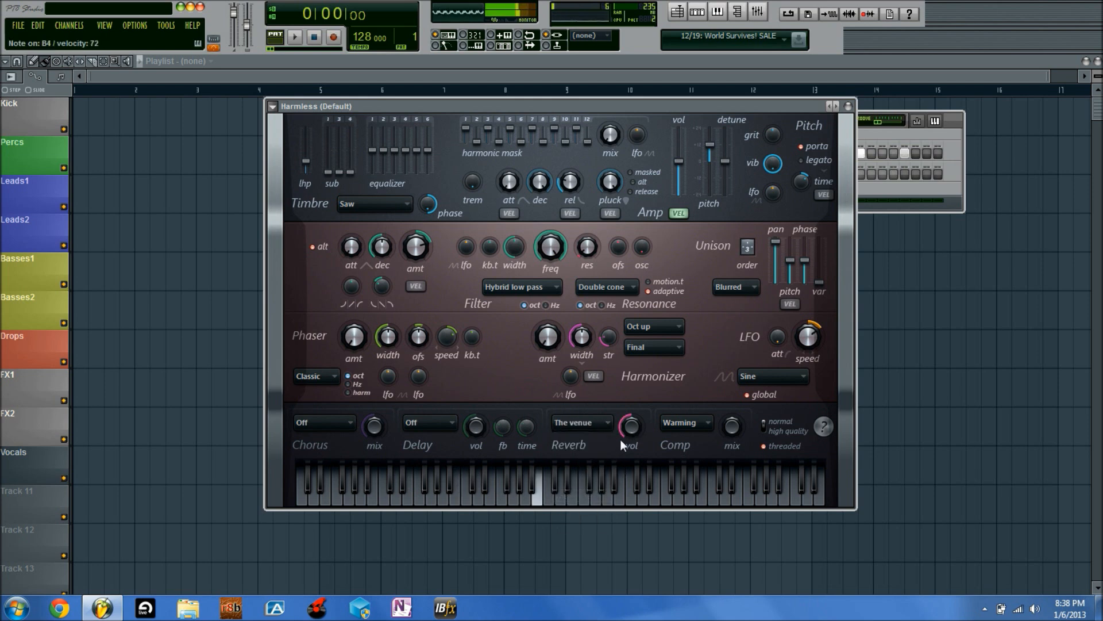
# Turn the reverb volume down low and bring the compressor mix up slightly
pyautogui.moveTo(626, 429); pyautogui.dragTo(625, 437)
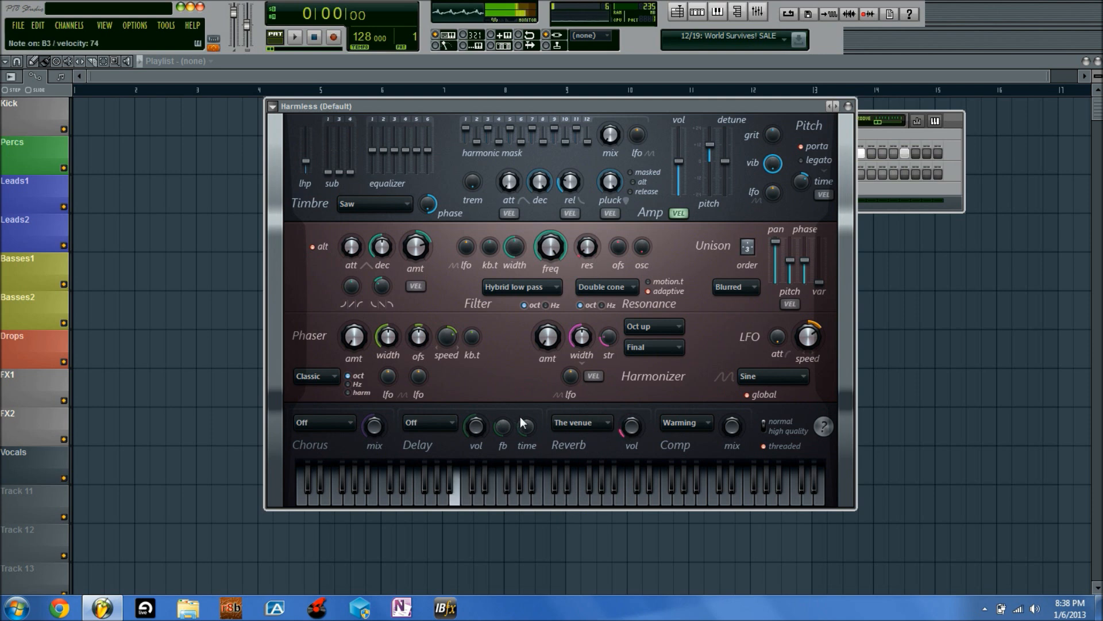
pyautogui.moveTo(726, 431); pyautogui.dragTo(726, 428)
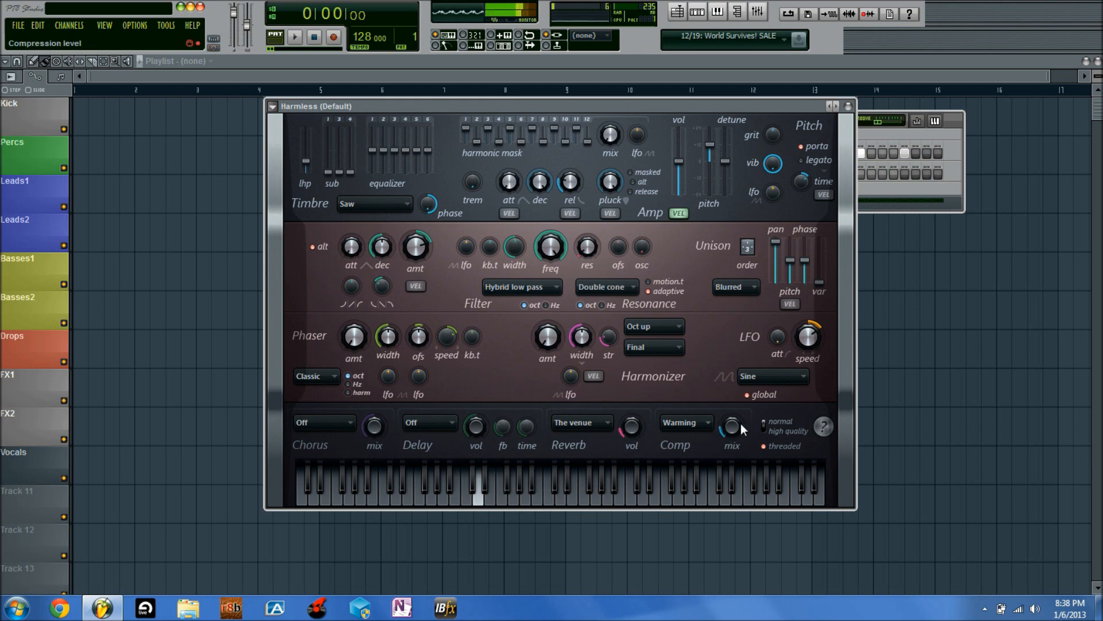
# Set the delay to Ping-pong and shorten its delay time
pyautogui.click(454, 422)
pyautogui.click(445, 469)
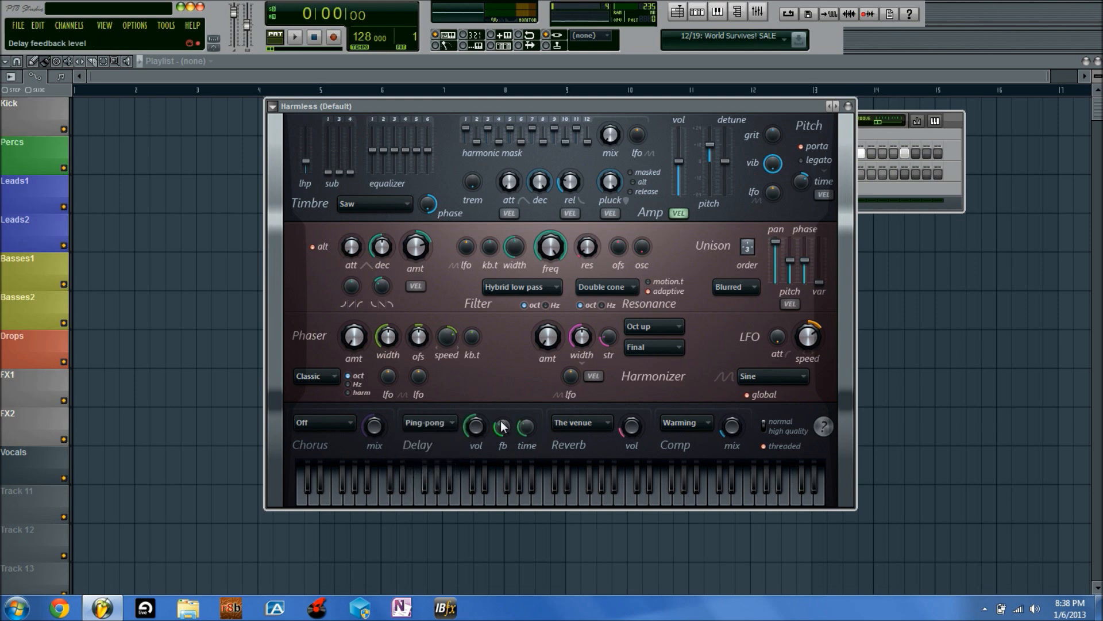
pyautogui.moveTo(527, 427); pyautogui.dragTo(527, 435)
# Set the chorus to Classic and reduce its mix to a low level
pyautogui.click(309, 431)
pyautogui.click(344, 449)
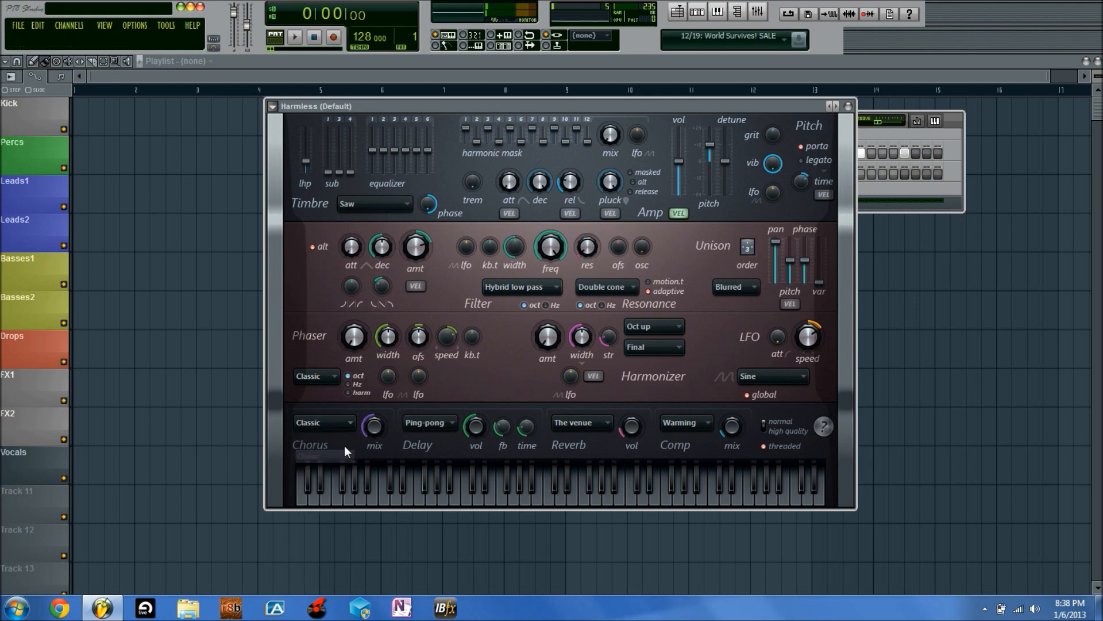
pyautogui.moveTo(373, 432)
pyautogui.mouseDown()
pyautogui.moveTo(373, 461)
pyautogui.moveTo(374, 433)
pyautogui.mouseUp()
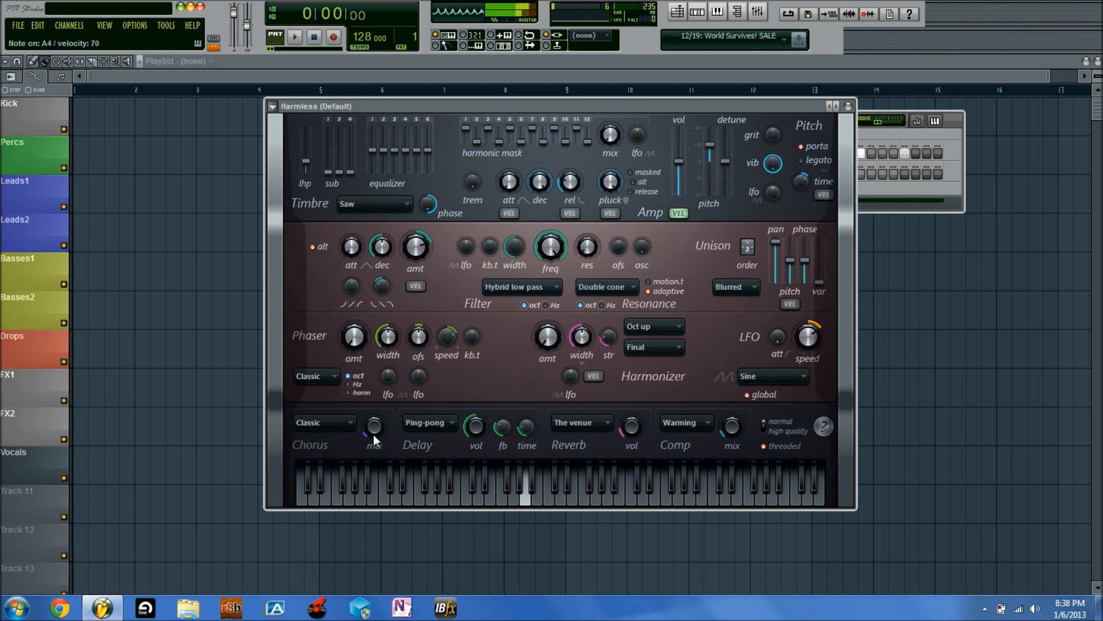
pyautogui.moveTo(375, 430); pyautogui.dragTo(374, 431)
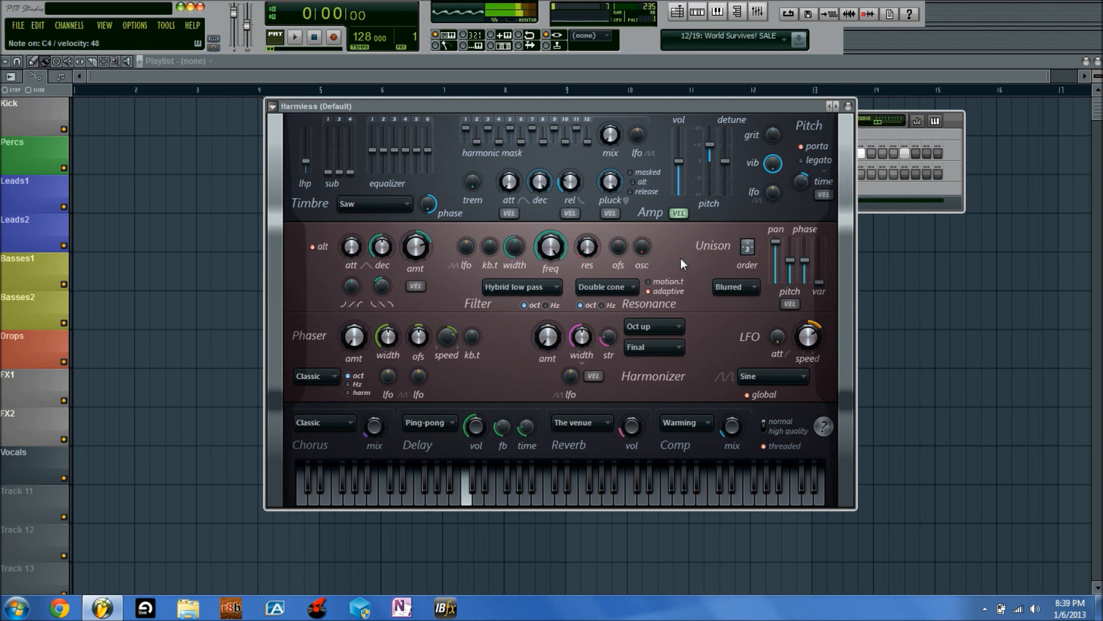
# Set the harmonizer type to Harm up and raise its amount to about half
pyautogui.click(650, 325)
pyautogui.click(642, 372)
pyautogui.moveTo(545, 340)
pyautogui.mouseDown()
pyautogui.moveTo(544, 322)
pyautogui.moveTo(543, 339)
pyautogui.mouseUp()
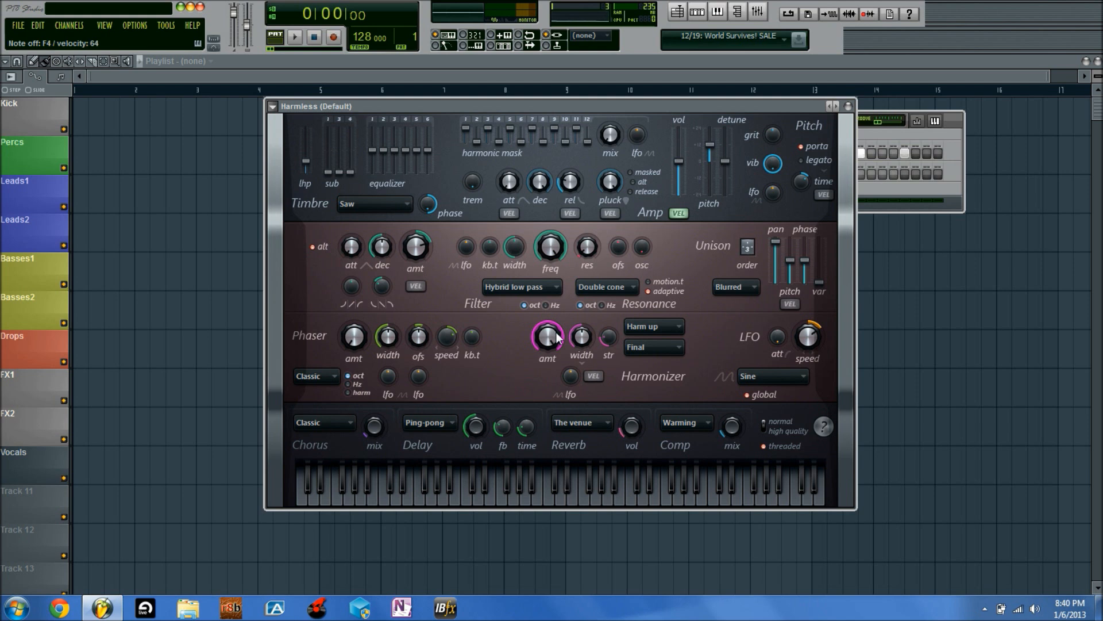
pyautogui.moveTo(556, 332); pyautogui.dragTo(558, 338)
# Audition the harmonizer types Oct up +2, Harm up +1 and Oct up +1, and return to Harm up
pyautogui.click(661, 327)
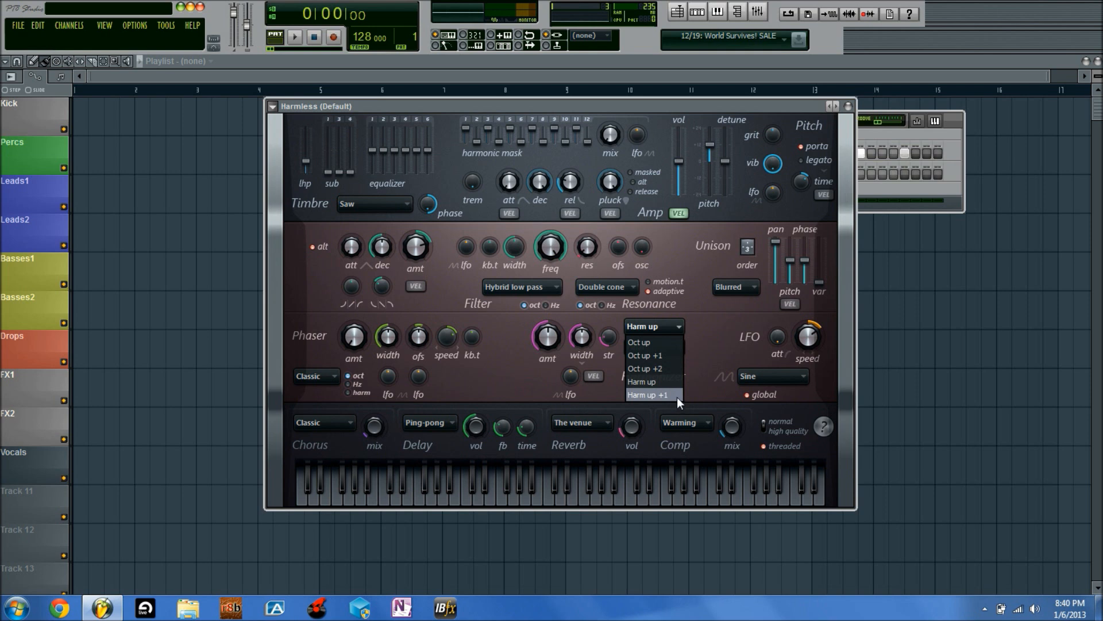
pyautogui.click(673, 366)
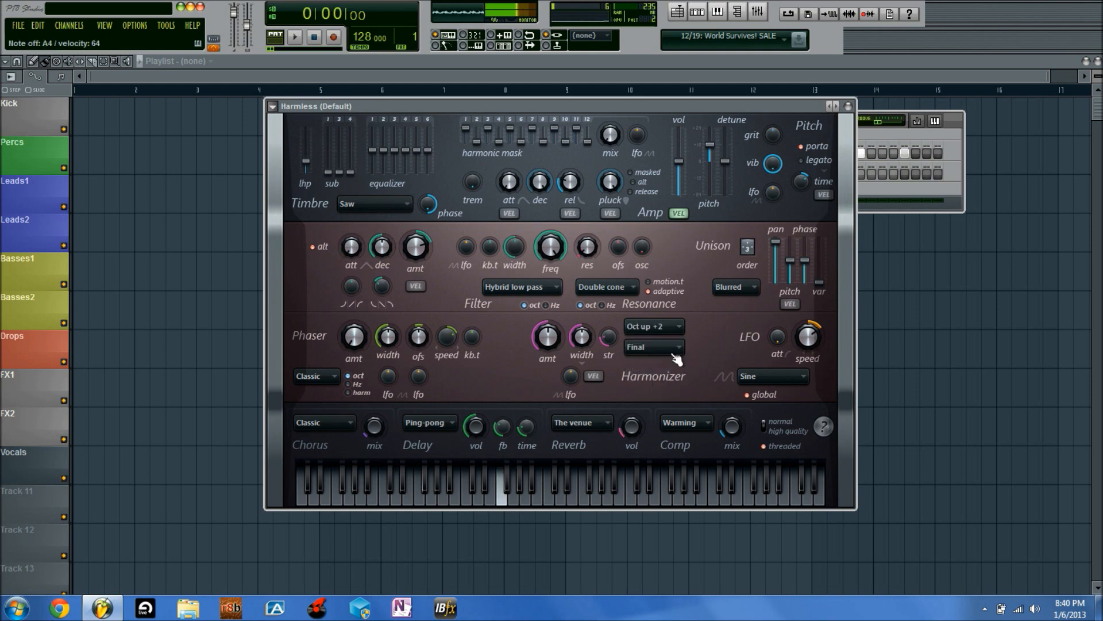
pyautogui.click(672, 325)
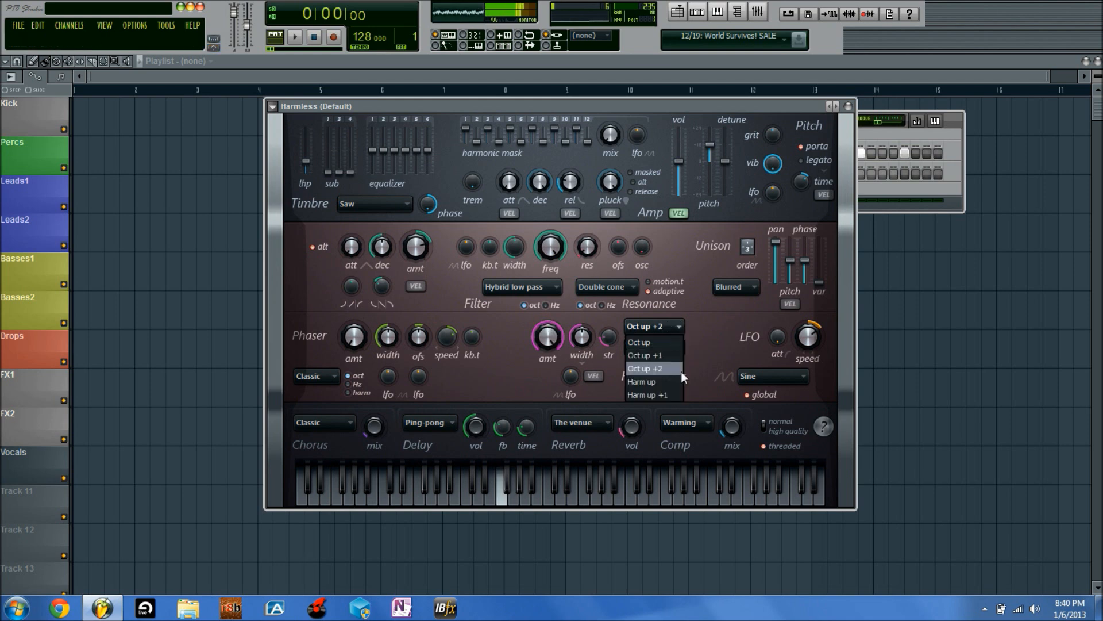
pyautogui.click(671, 395)
pyautogui.click(674, 331)
pyautogui.click(671, 356)
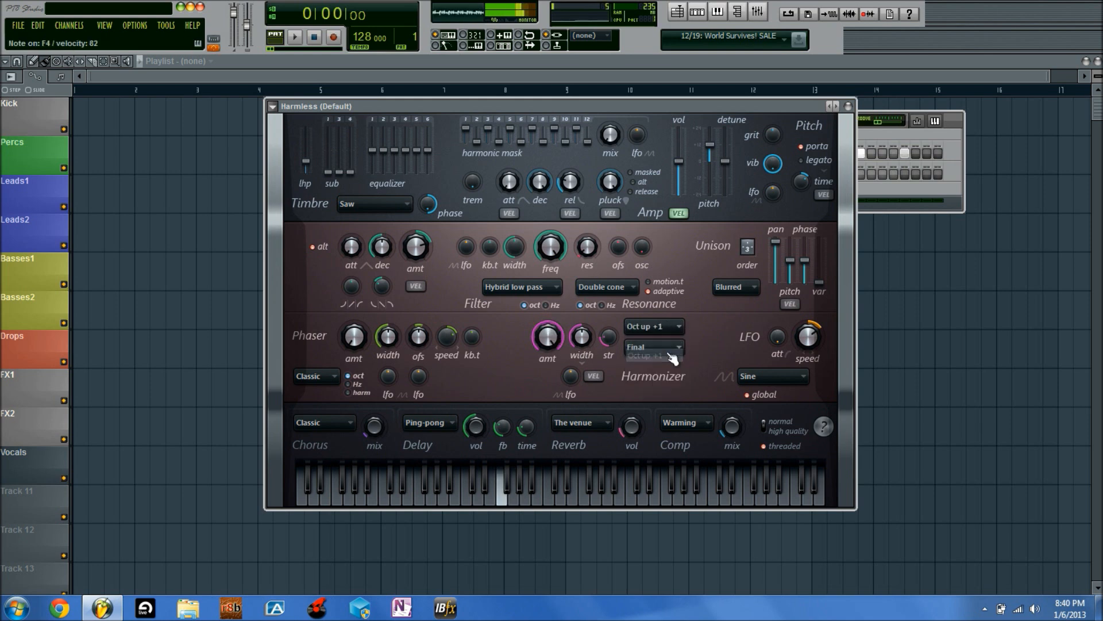
pyautogui.click(677, 331)
pyautogui.click(670, 394)
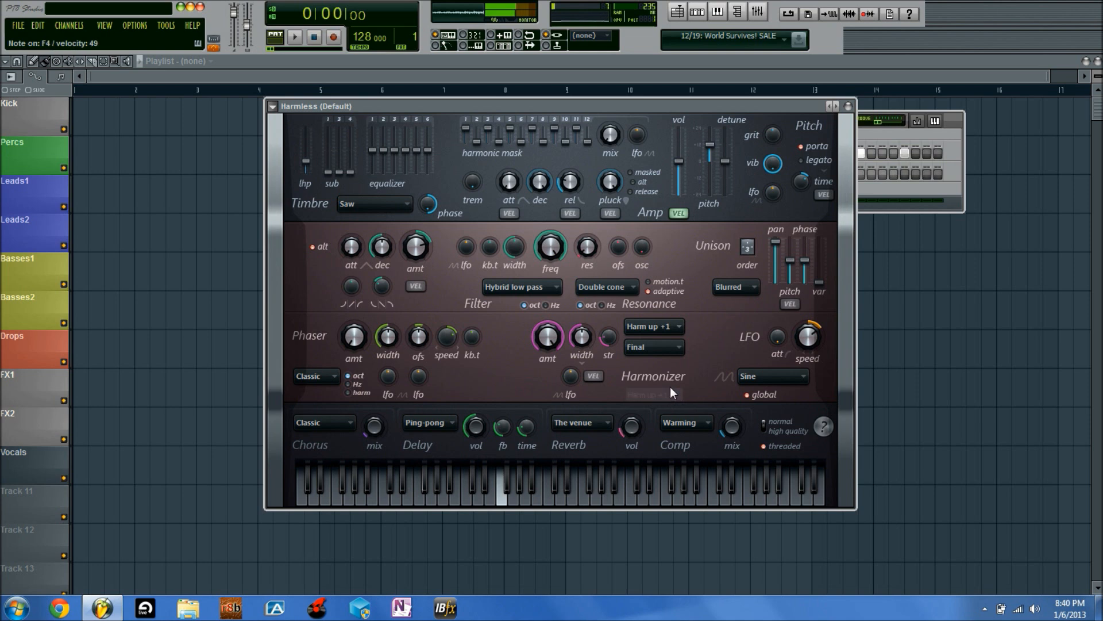
pyautogui.click(678, 329)
pyautogui.click(669, 355)
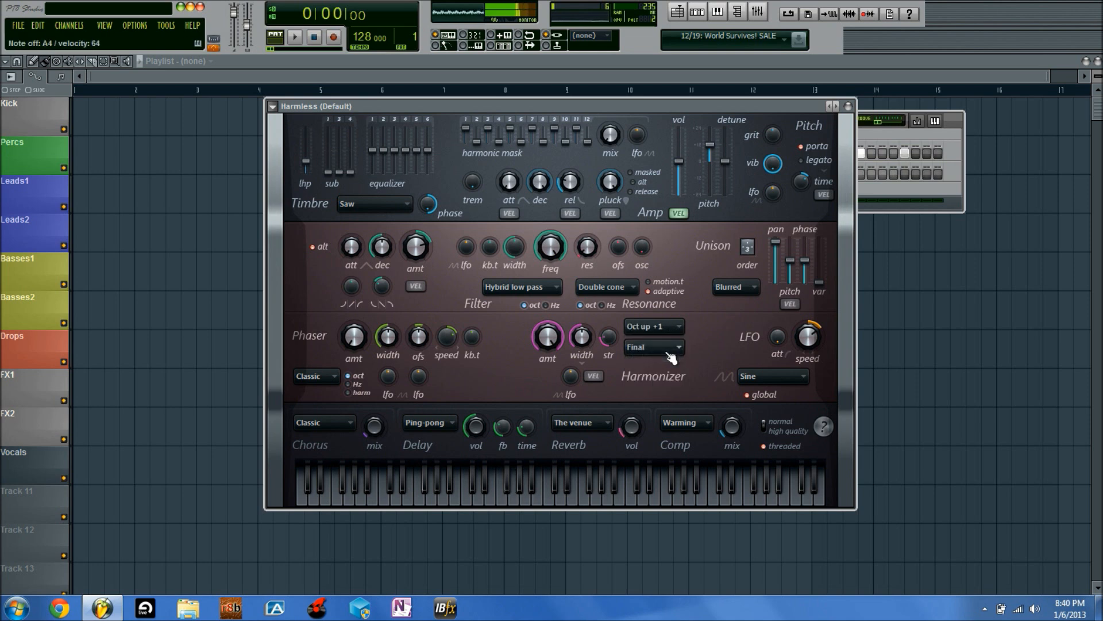
pyautogui.click(663, 327)
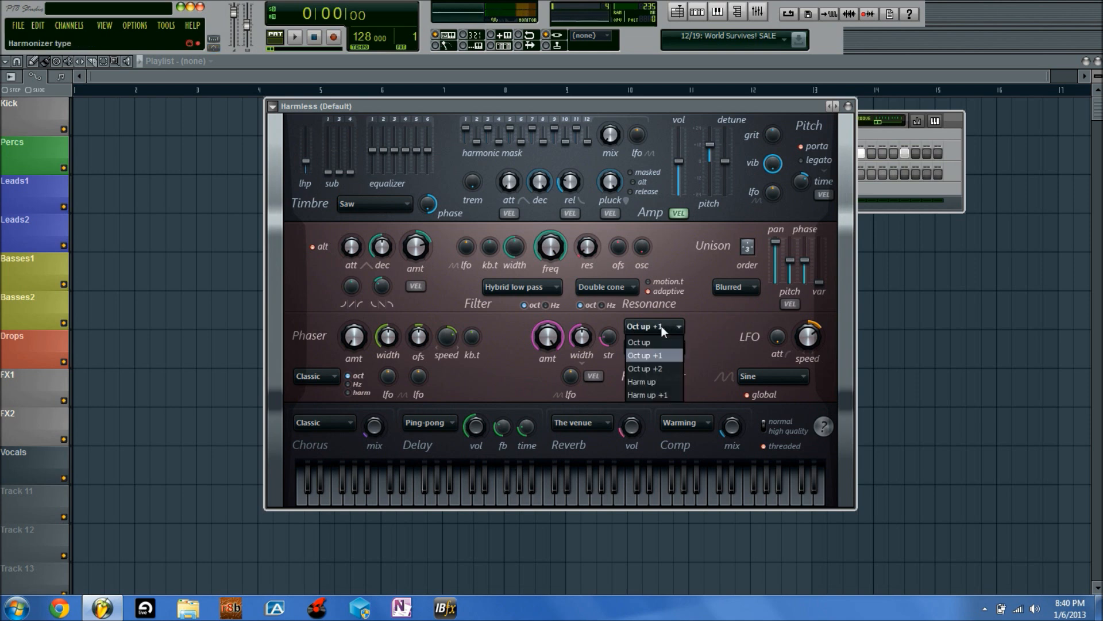
pyautogui.click(664, 382)
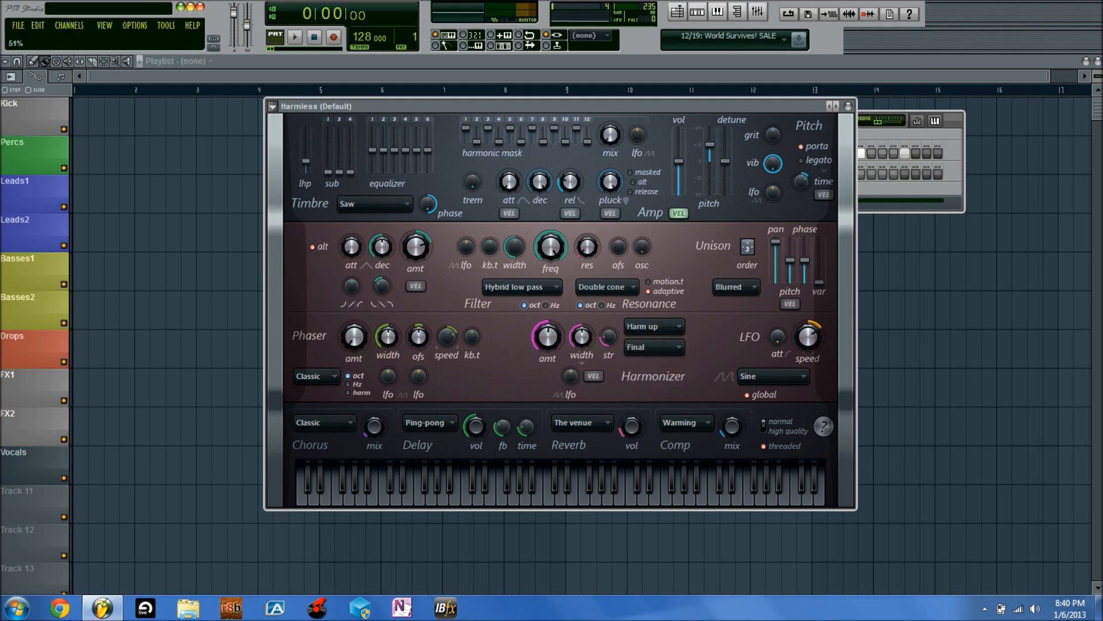
pyautogui.click(664, 347)
pyautogui.click(663, 345)
pyautogui.click(663, 345)
pyautogui.click(695, 351)
# Turn the filter frequency fully up and raise the first sub slider slightly in the timbre section
pyautogui.moveTo(554, 243)
pyautogui.mouseDown()
pyautogui.moveTo(554, 263)
pyautogui.moveTo(556, 235)
pyautogui.mouseUp()
pyautogui.moveTo(335, 180)
pyautogui.mouseDown()
pyautogui.moveTo(335, 161)
pyautogui.moveTo(335, 175)
pyautogui.mouseUp()
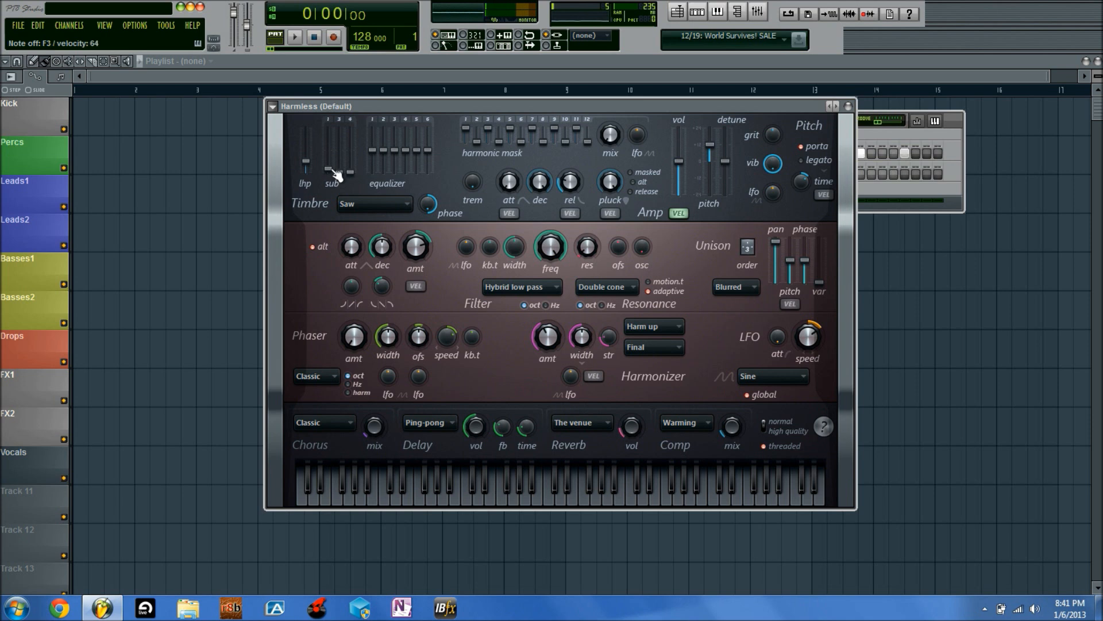
# Try maximum filter resonance while sweeping the filter frequency and adjusting the filter envelope amount
pyautogui.moveTo(588, 249); pyautogui.dragTo(554, 241)
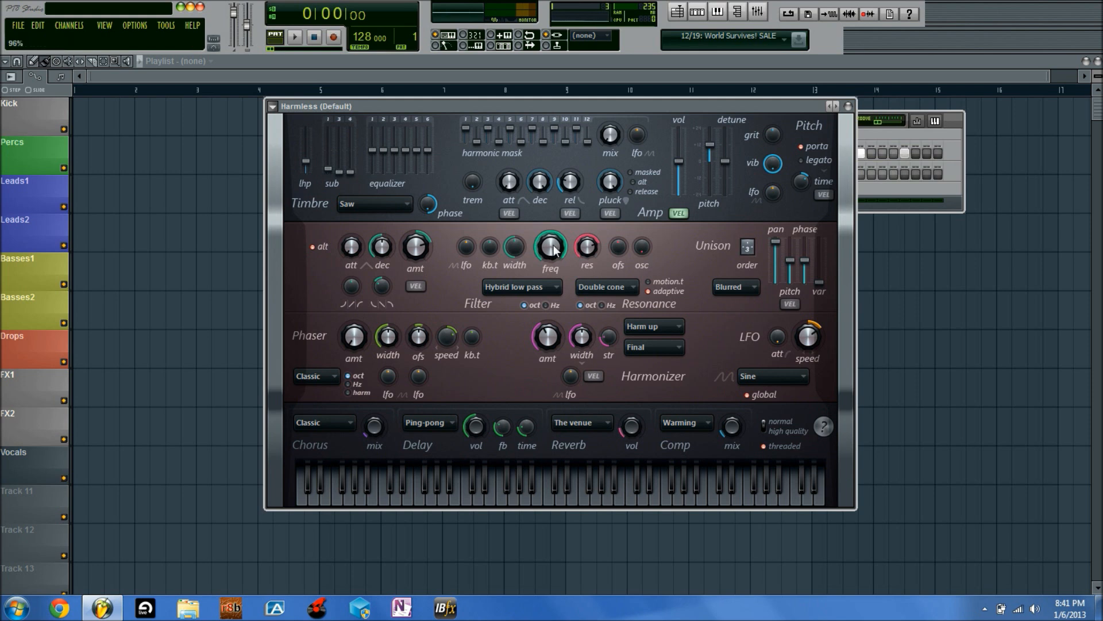
pyautogui.moveTo(554, 241)
pyautogui.mouseDown()
pyautogui.moveTo(553, 270)
pyautogui.moveTo(555, 240)
pyautogui.mouseUp()
pyautogui.moveTo(425, 249); pyautogui.dragTo(426, 238)
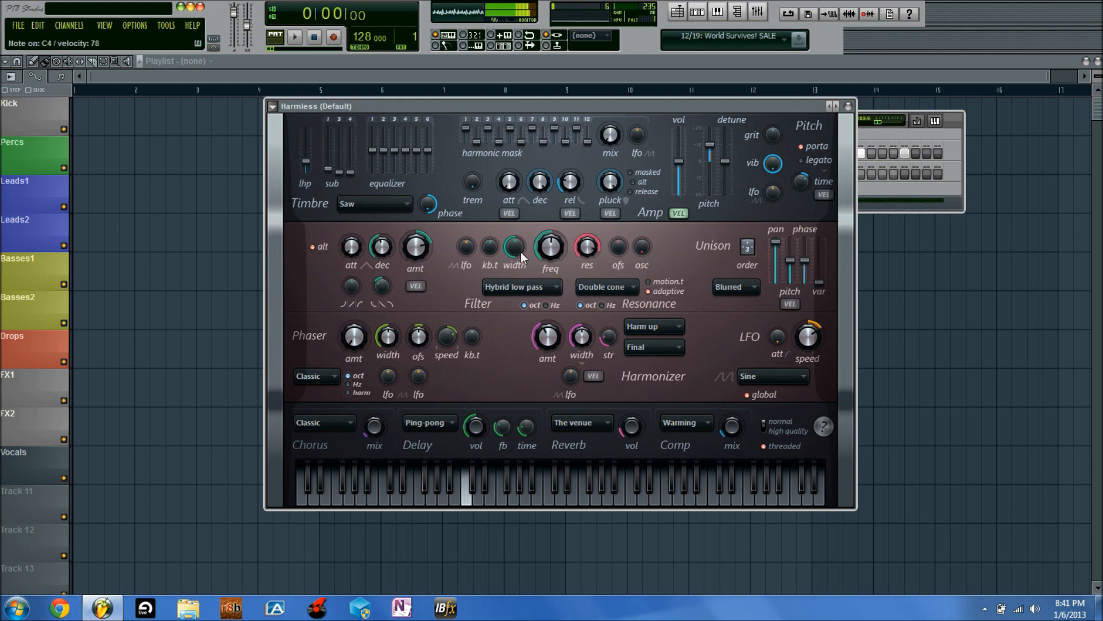
pyautogui.moveTo(550, 243); pyautogui.dragTo(553, 243)
pyautogui.moveTo(550, 253); pyautogui.dragTo(550, 229)
# Reset the filter envelope amount and the resonance amount
pyautogui.rightClick(423, 251)
pyautogui.click(431, 259)
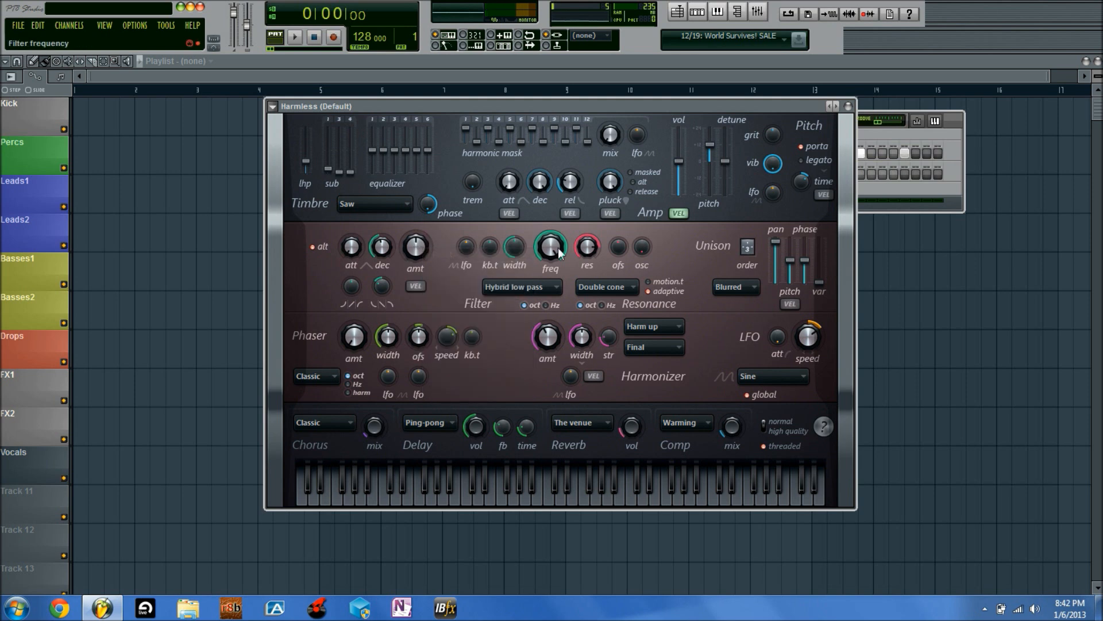
pyautogui.rightClick(597, 249)
pyautogui.click(605, 258)
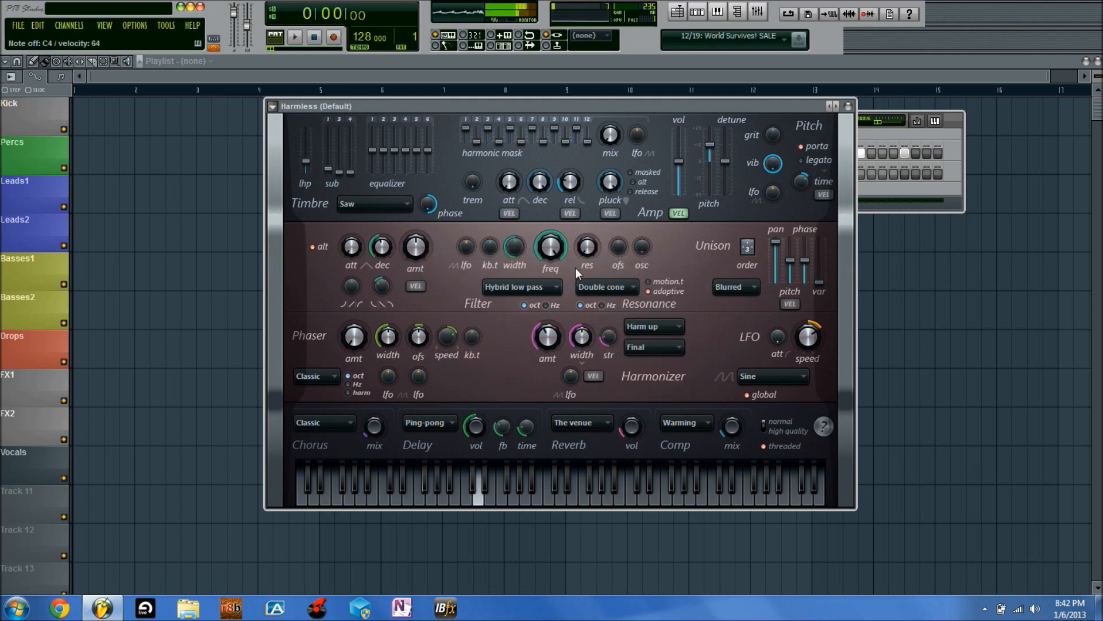